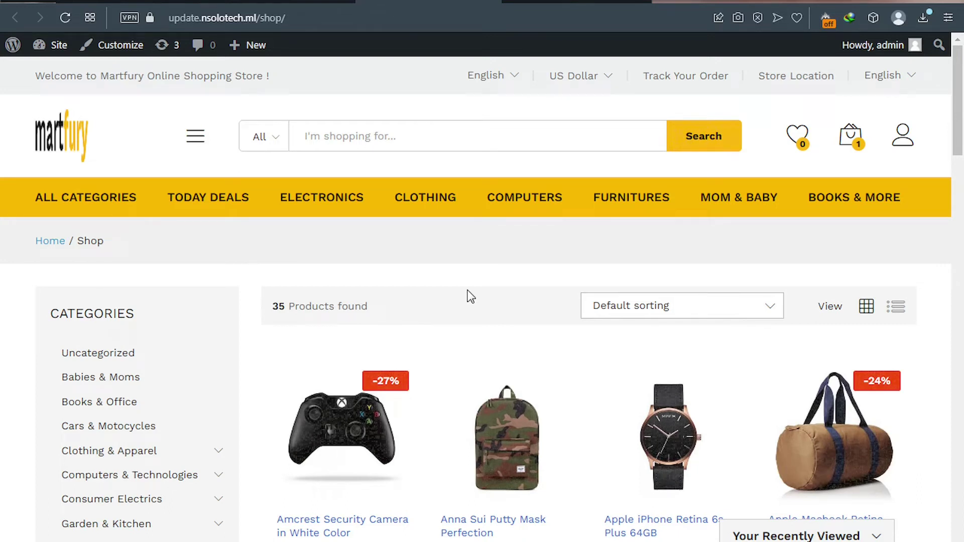
Open the full shopping cart page from the shop and go to the coupon discount section.
mouse_move(850, 136)
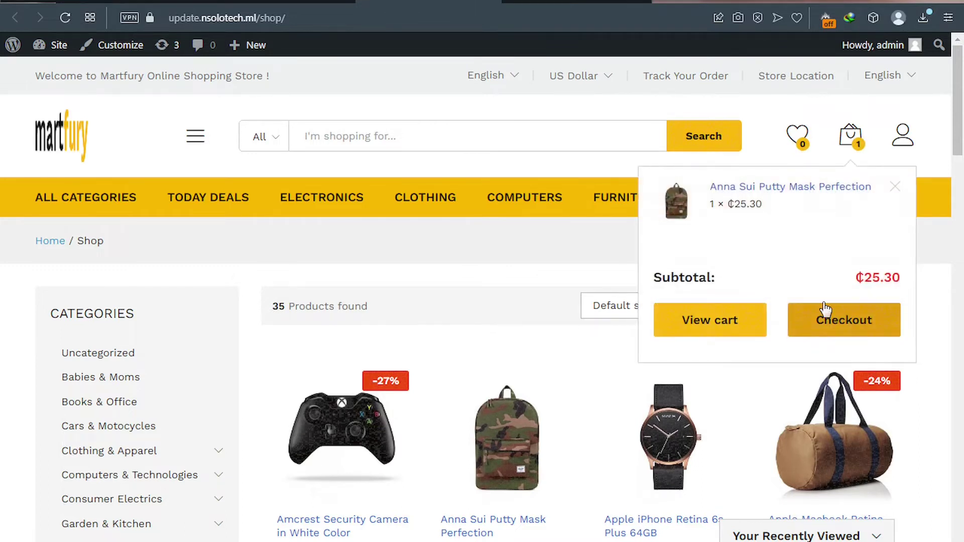
click(724, 333)
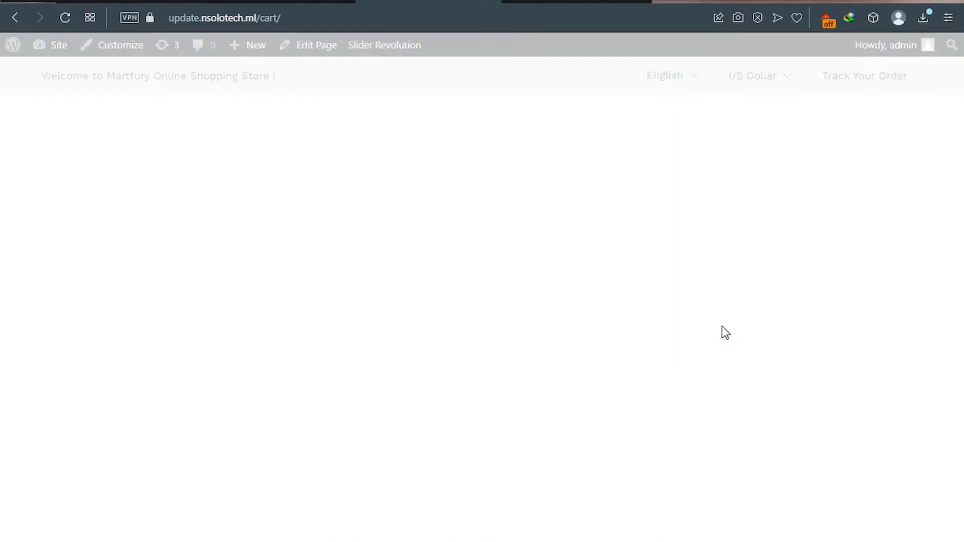
scroll(656, 362, down, 5)
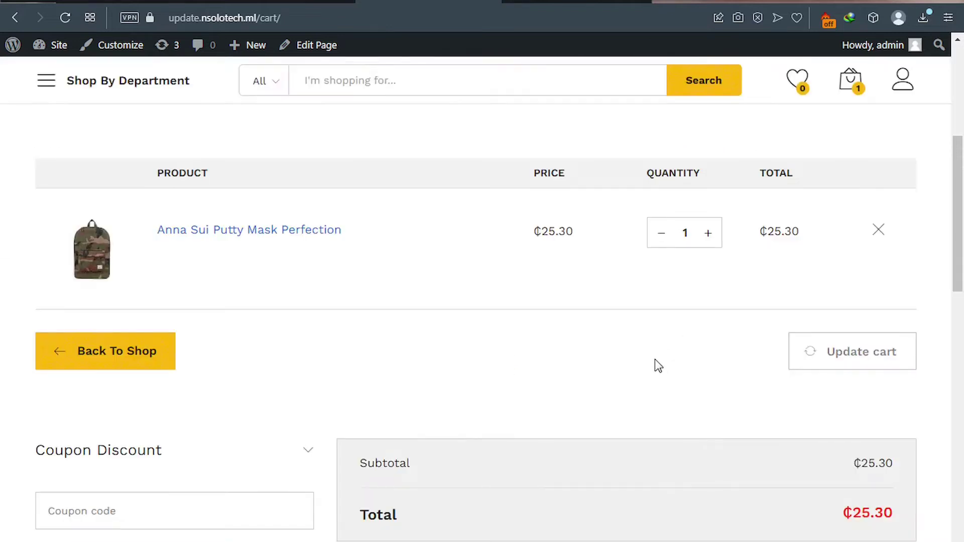
scroll(655, 359, down, 3)
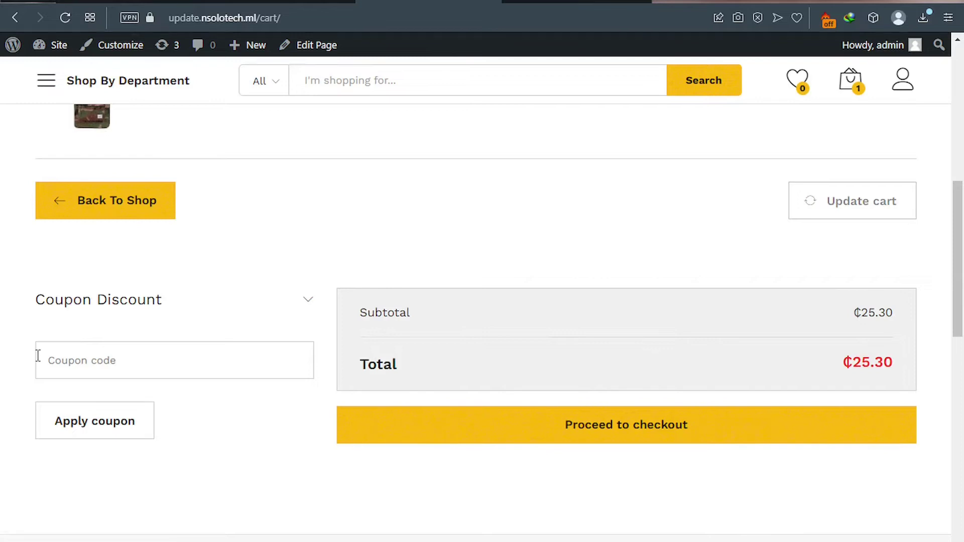
Apply the coupon code SAVE40 to the cart and check the cart totals.
click(82, 364)
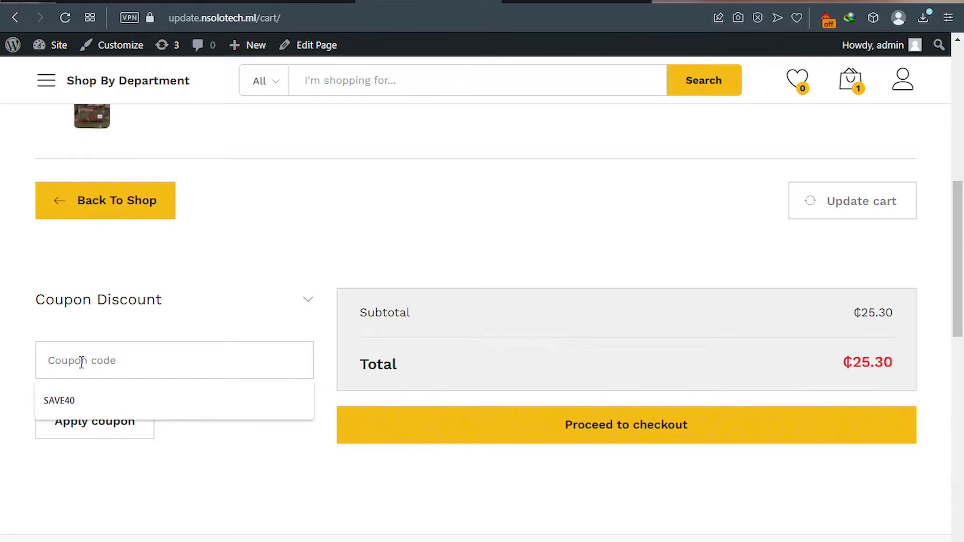
click(76, 409)
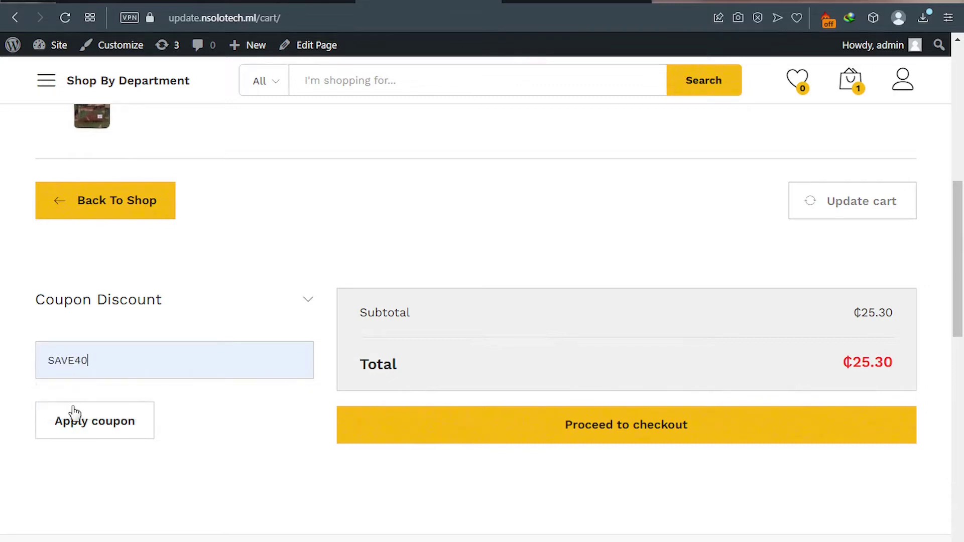
click(87, 431)
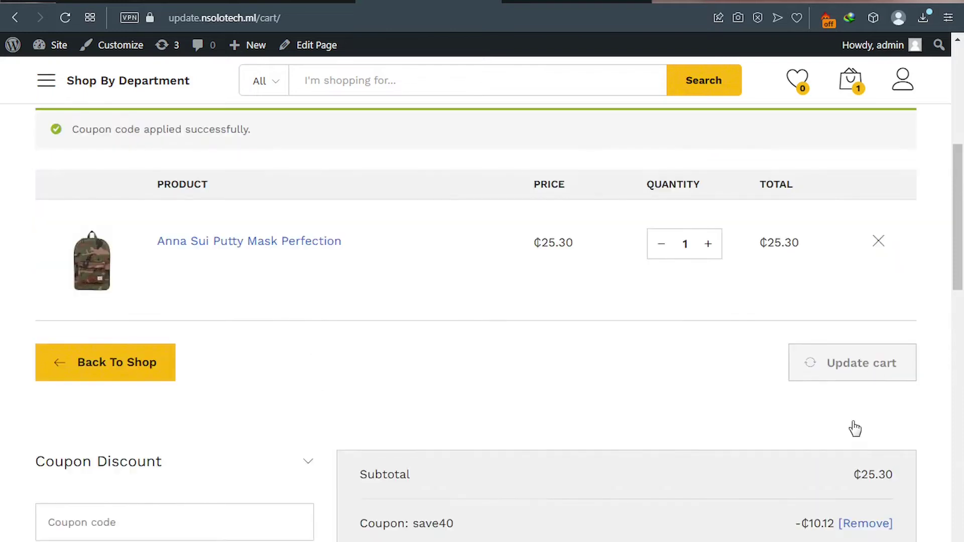
scroll(845, 503, down, 5)
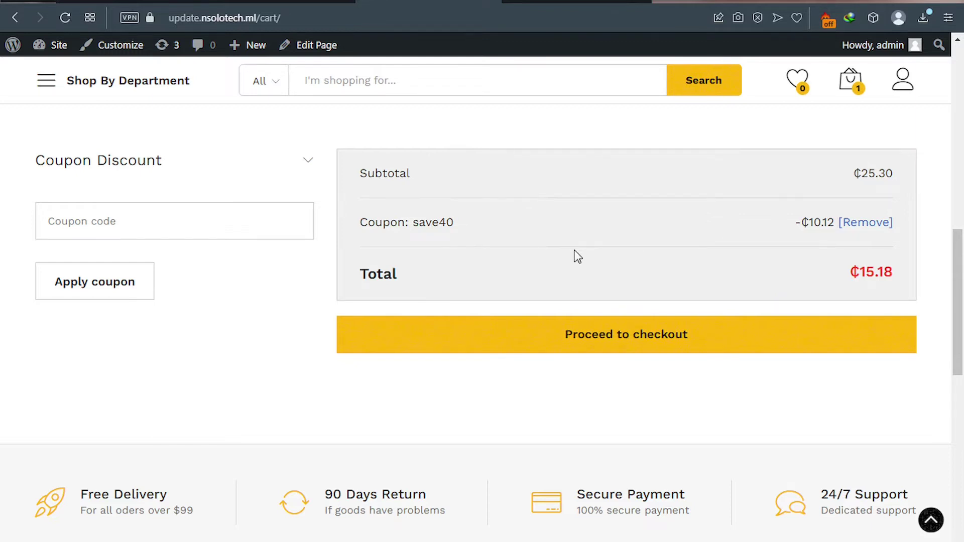
Switch to the WordPress admin dashboard, open the marketing coupons page and start a new coupon.
click(271, 2)
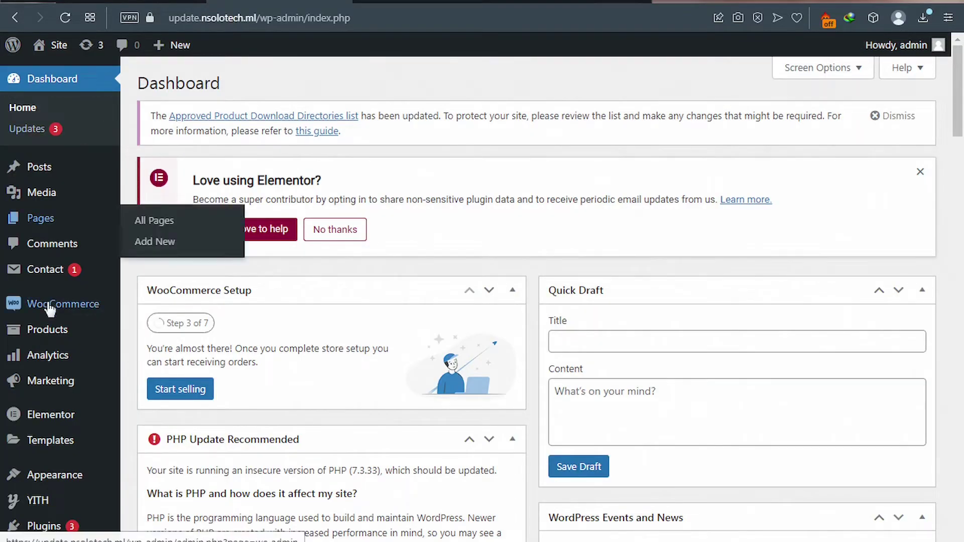
mouse_move(54, 355)
mouse_move(50, 383)
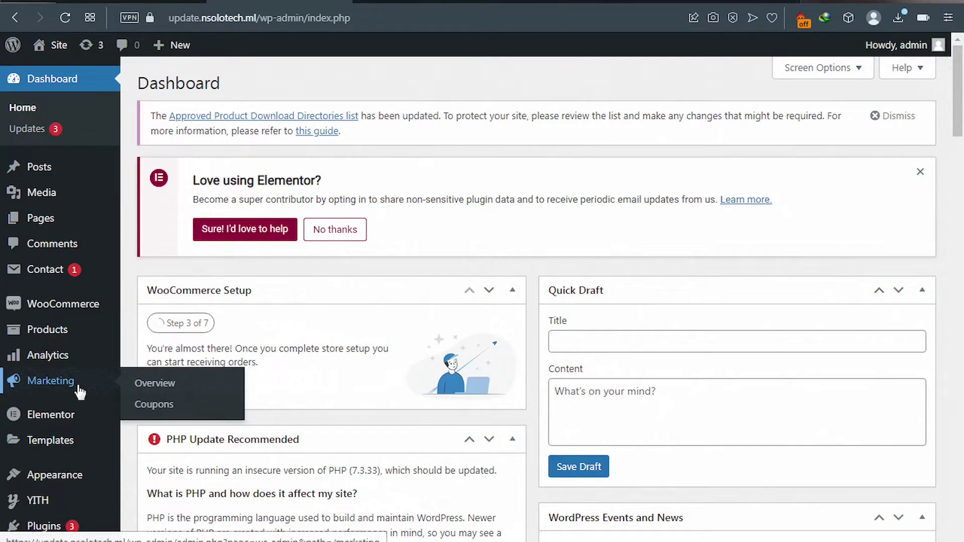
click(158, 408)
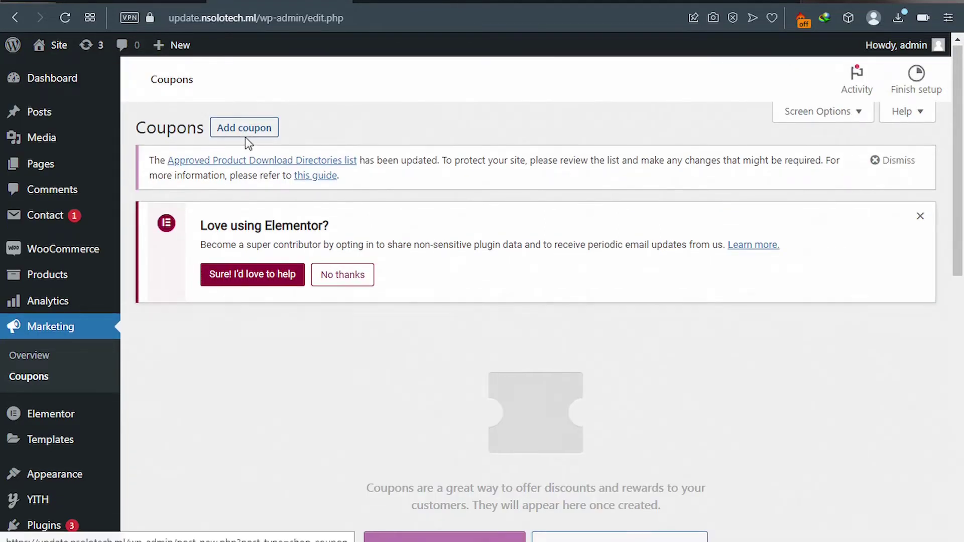
scroll(251, 155, down, 7)
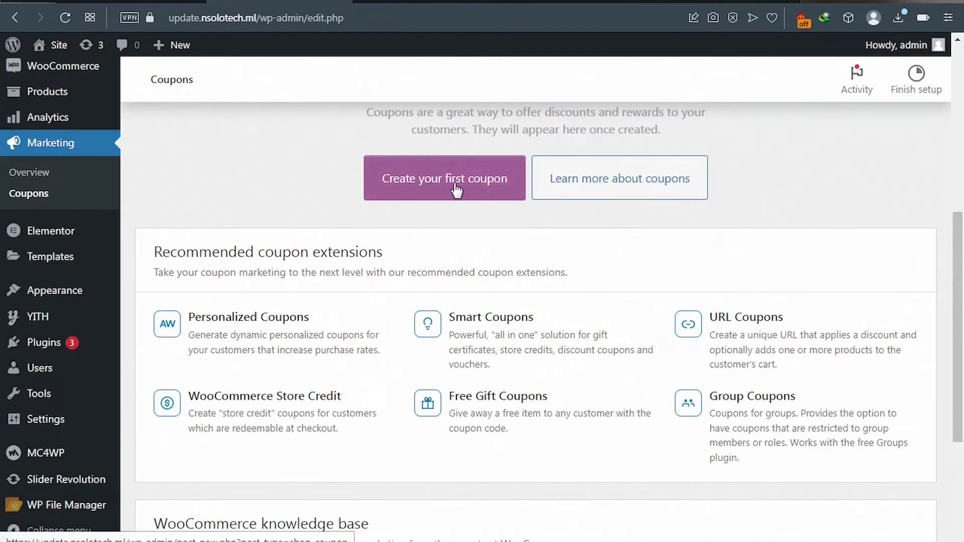
click(425, 190)
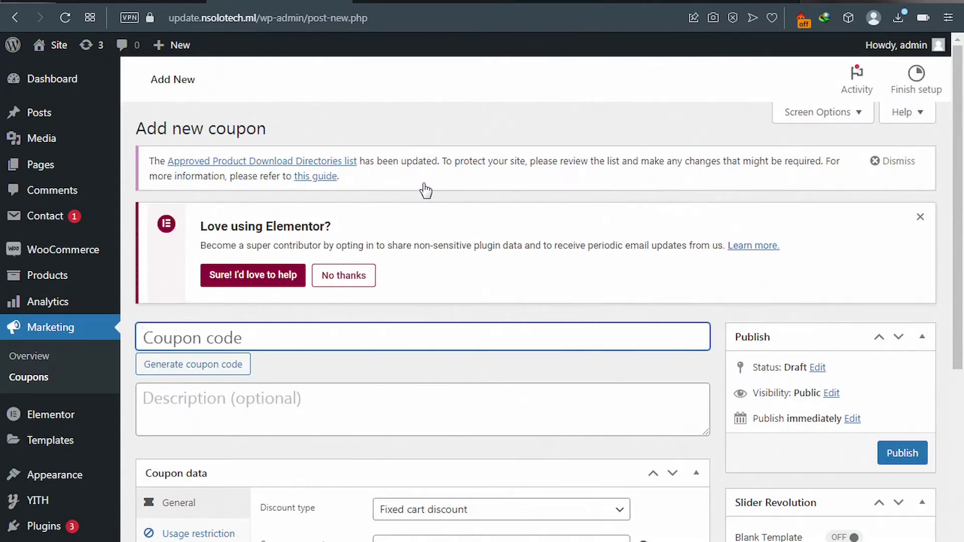
Generate a random coupon code for the new coupon and clear it again.
click(207, 366)
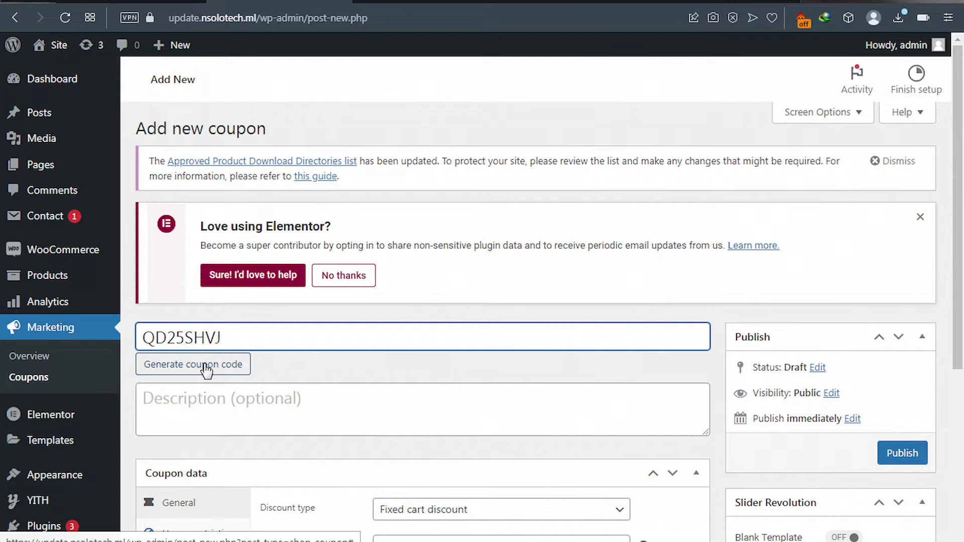
key(BackSpace)
key(BackSpace)
key(BackSpace)
key(BackSpace)
key(BackSpace)
key(BackSpace)
key(BackSpace)
key(BackSpace)
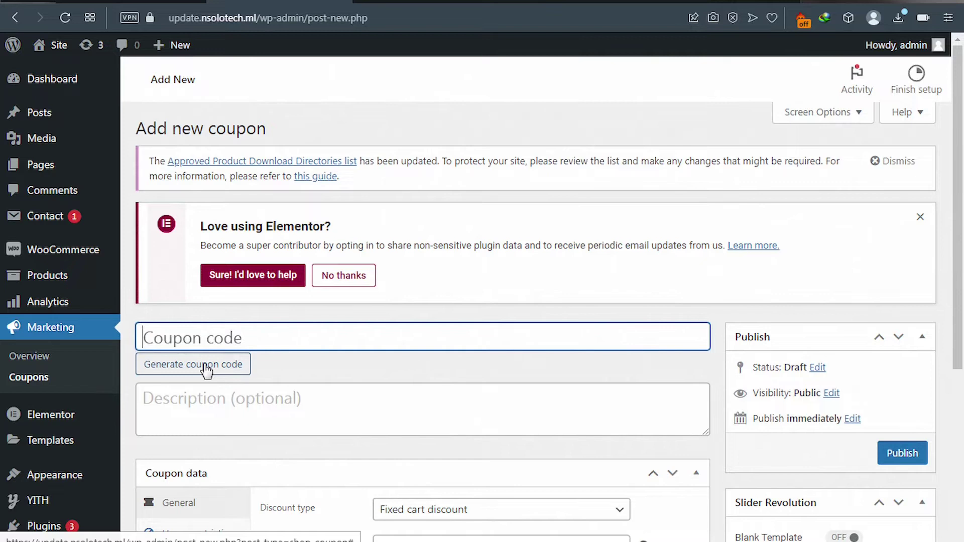
Enter SAVE50 as the coupon code and "Christmas sale" as its description.
text(SAVE)
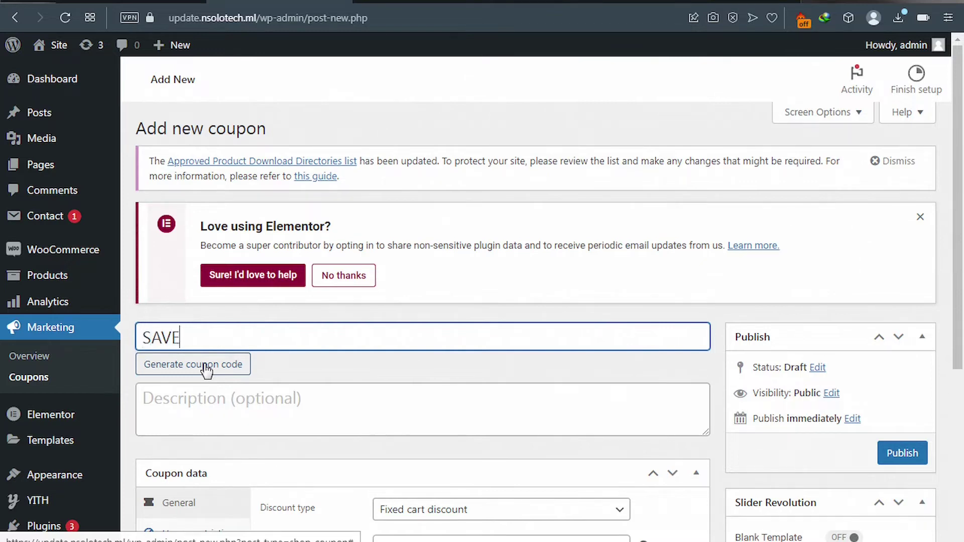
text(40)
key(BackSpace)
key(BackSpace)
text(50)
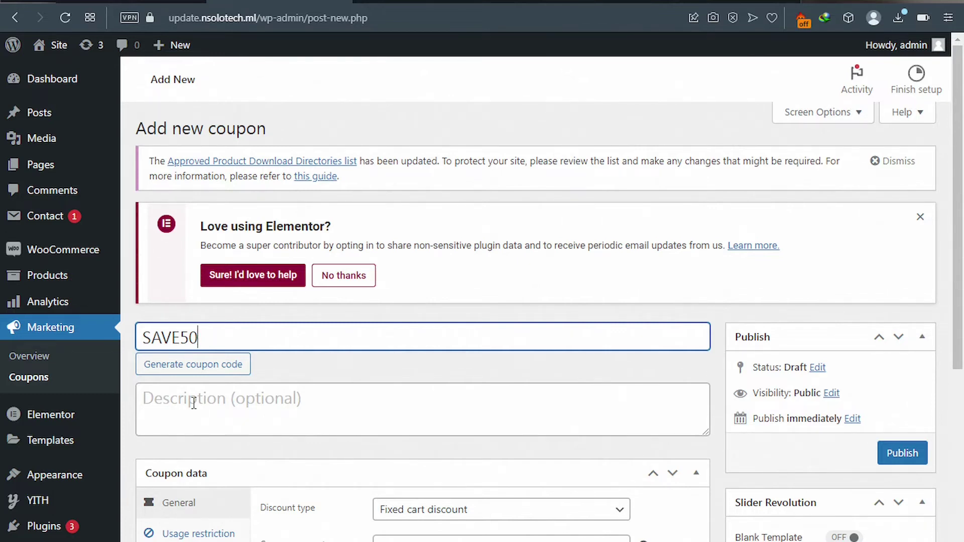
click(193, 403)
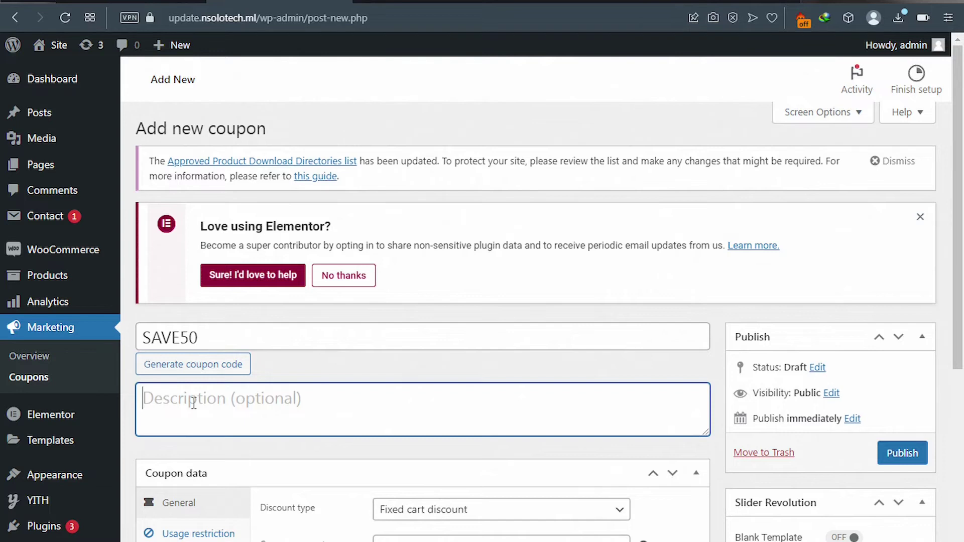
text(Chri)
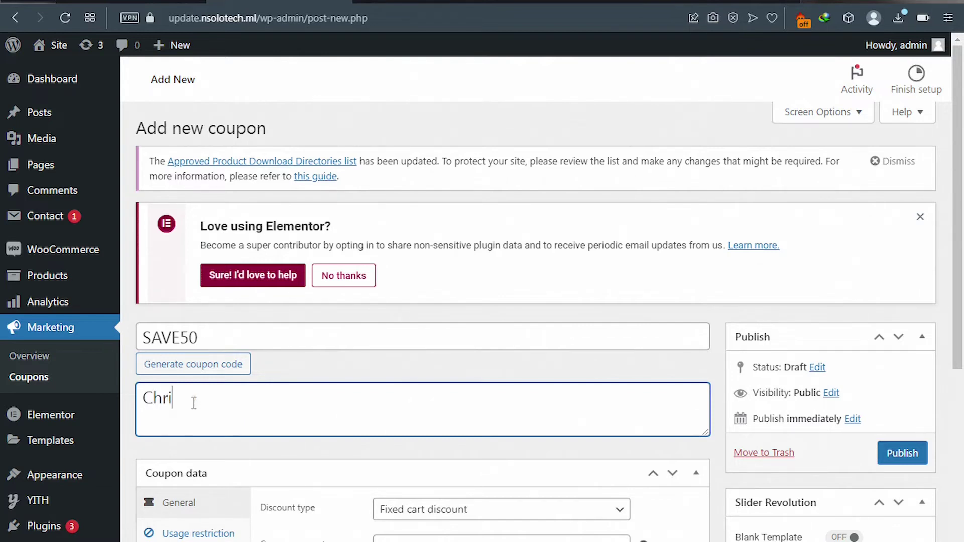
text(stmas sale)
Set the coupon's discount type to Percentage discount with a coupon amount of 50.
scroll(193, 403, down, 4)
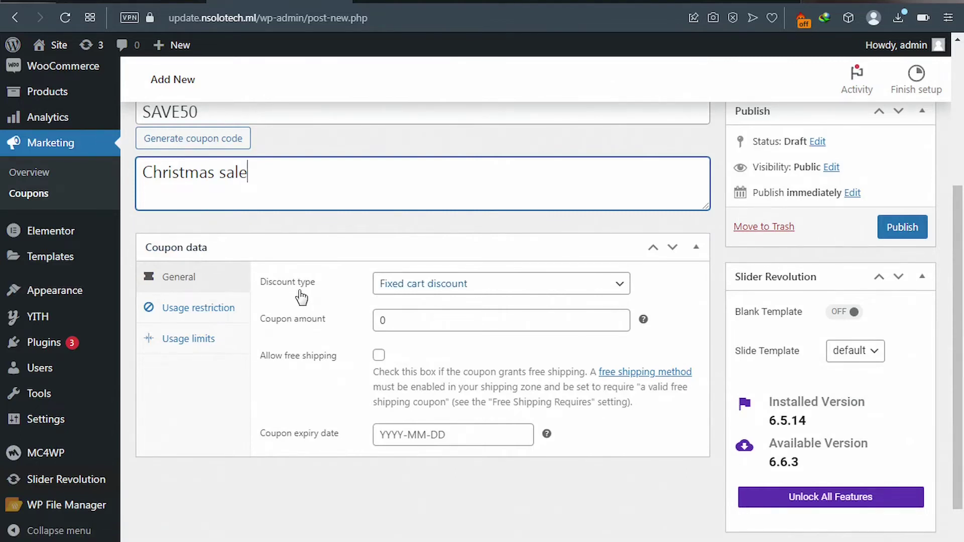
click(621, 285)
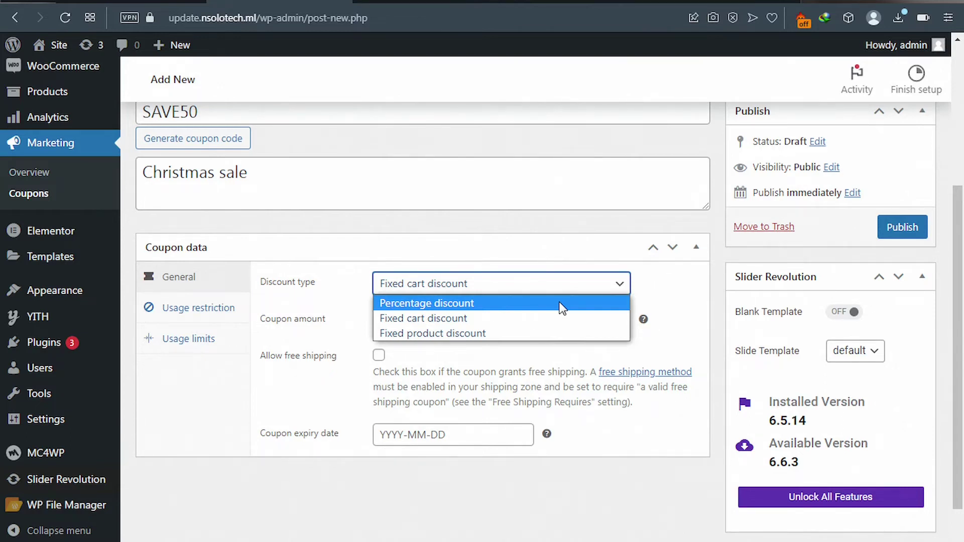
click(562, 304)
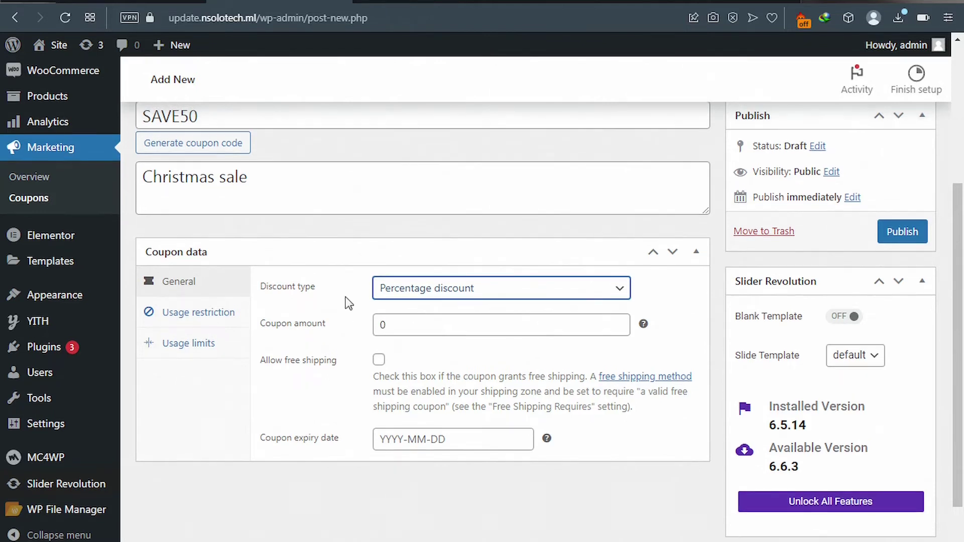
scroll(347, 301, up, 3)
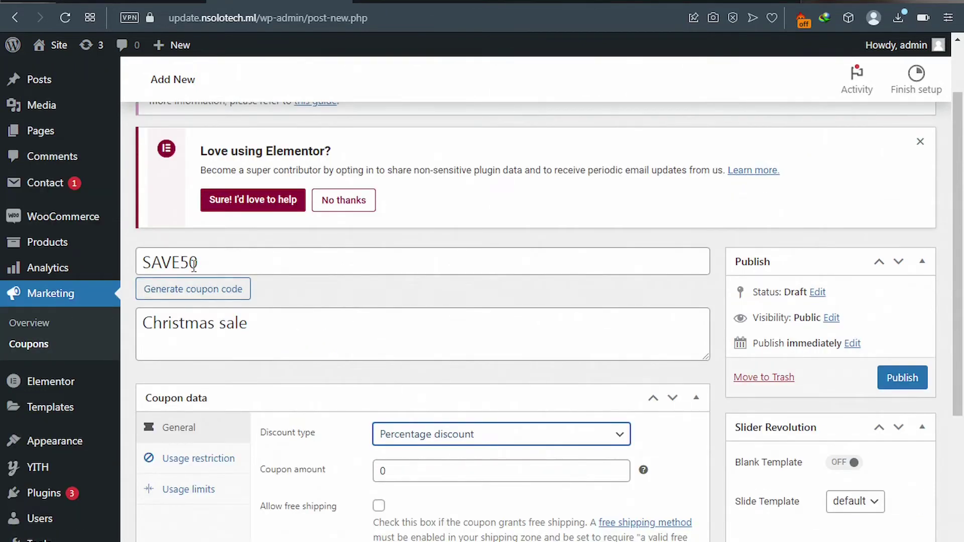
scroll(377, 309, down, 4)
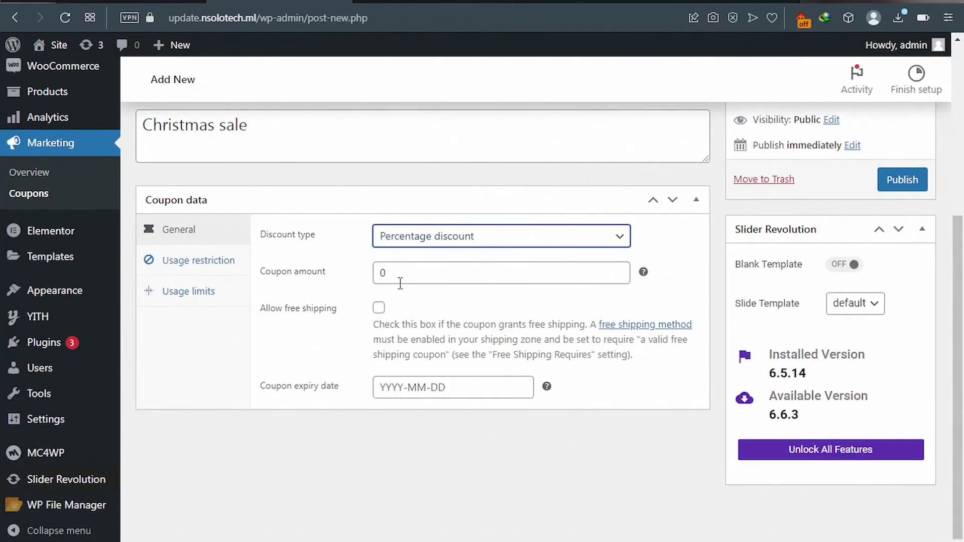
double_click(378, 273)
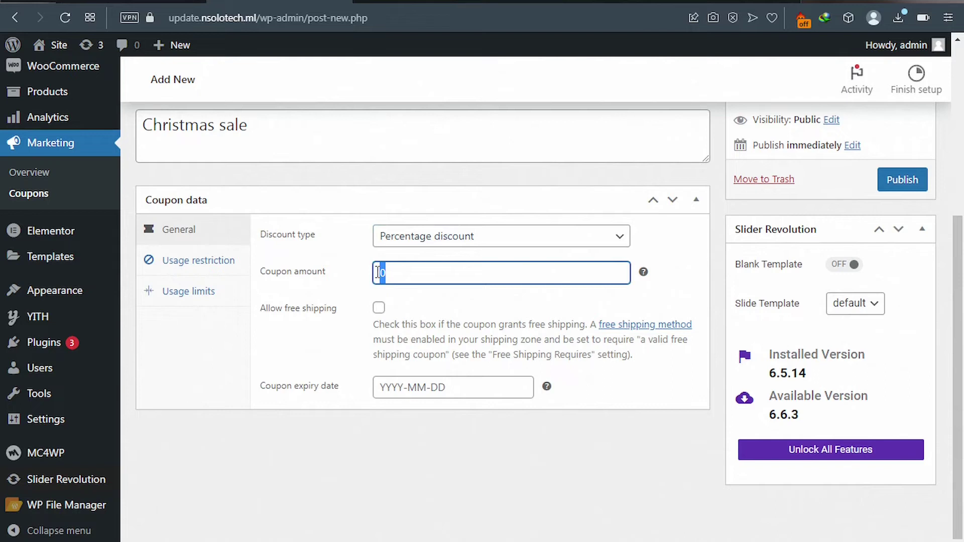
text(50)
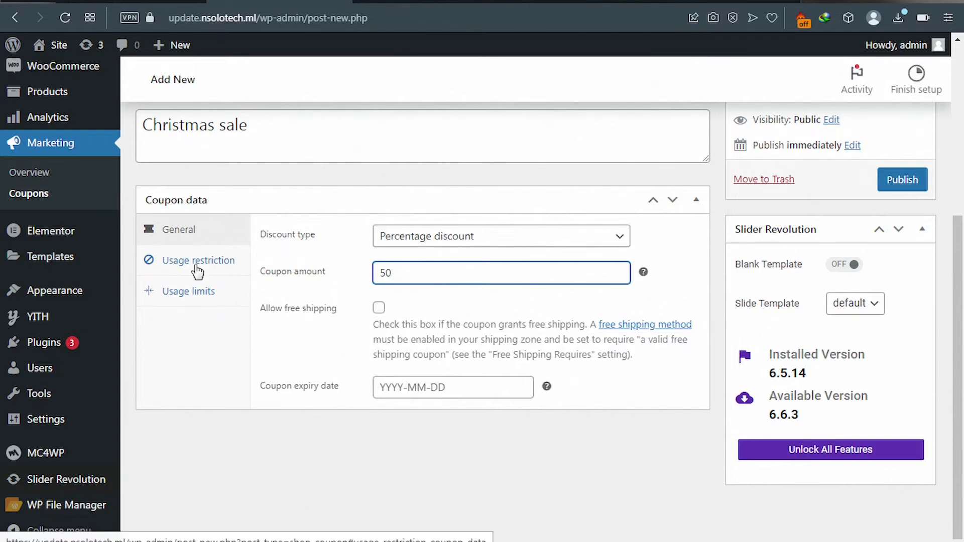
Restrict coupon usage to a minimum spend of 20 and a maximum of 1000, individual use only, excluding sale items.
click(176, 262)
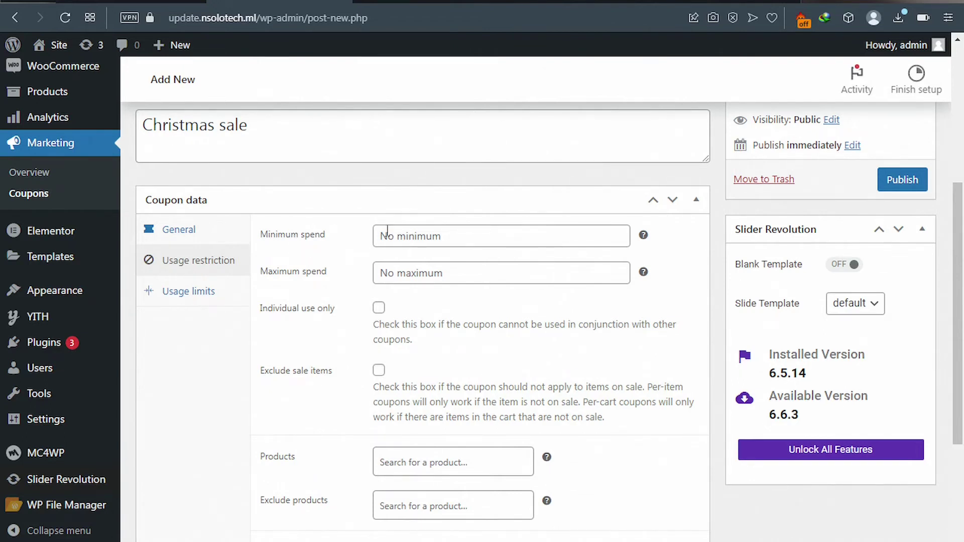
click(406, 238)
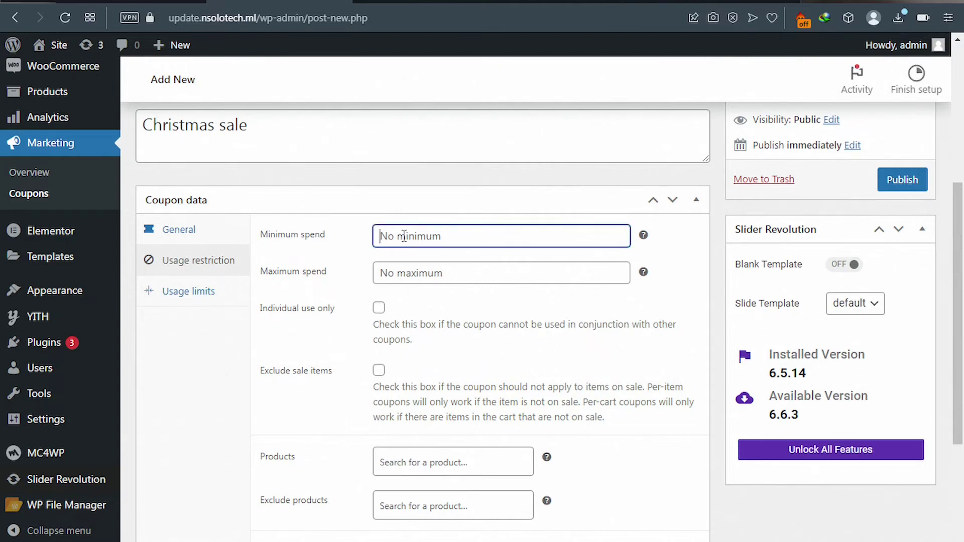
text(20)
click(411, 273)
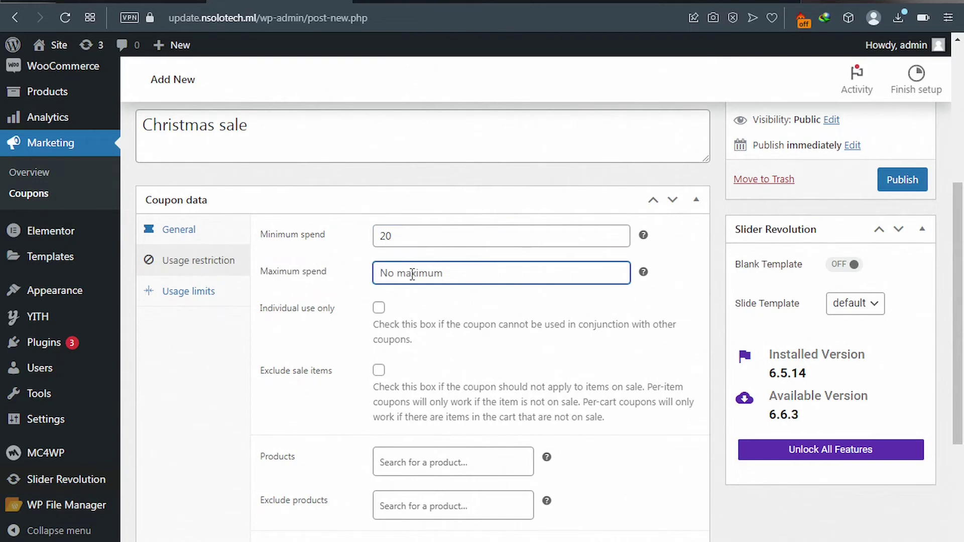
text(1000)
click(381, 308)
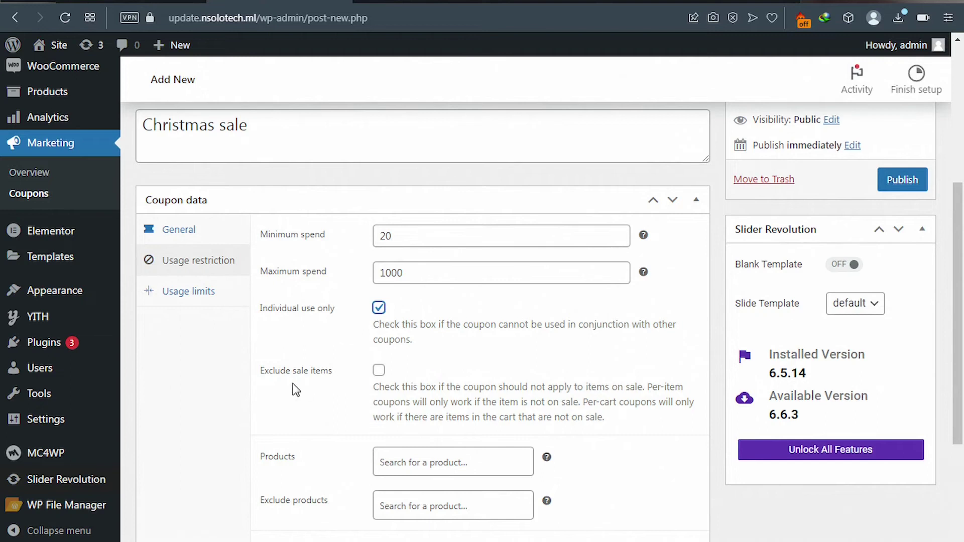
click(383, 370)
Examine the product, category and allowed email options in the coupon's usage restrictions.
scroll(304, 361, down, 3)
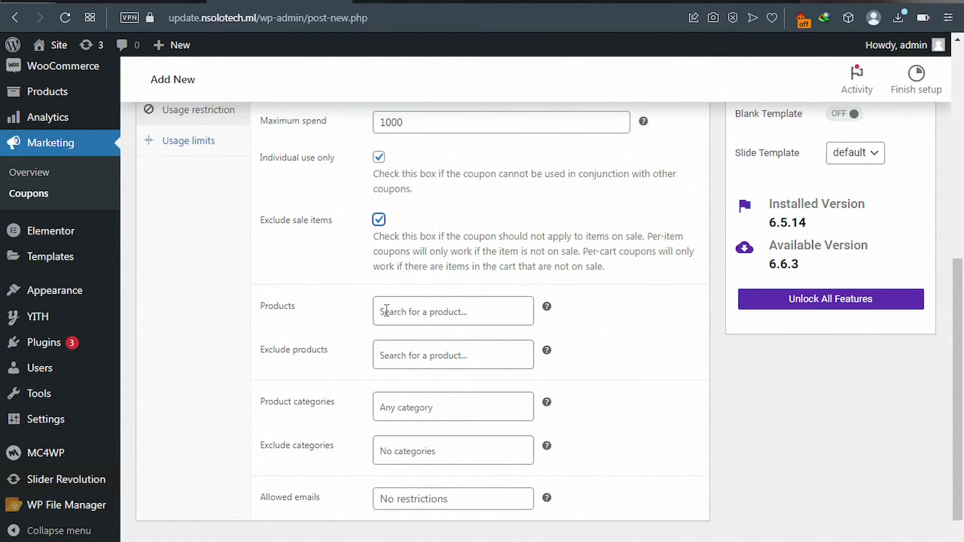
click(398, 311)
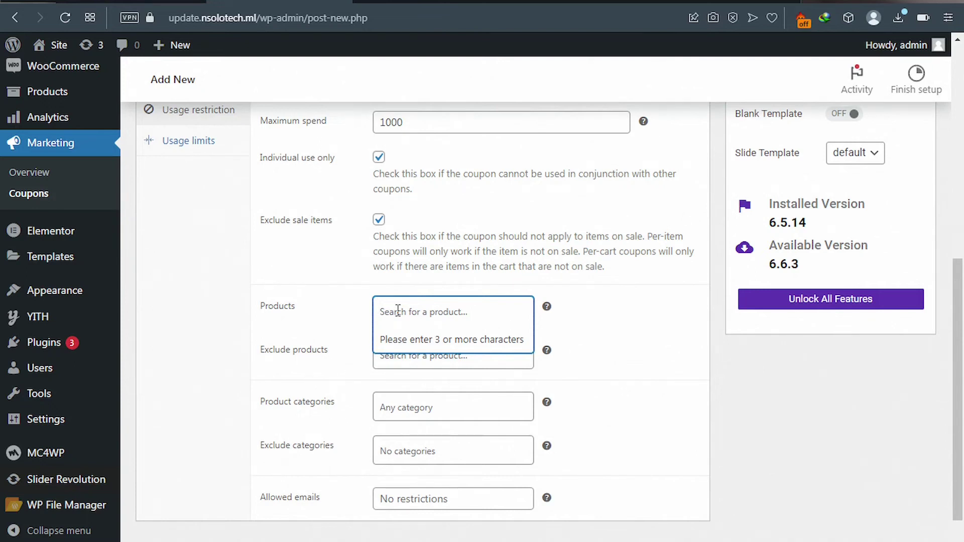
click(335, 338)
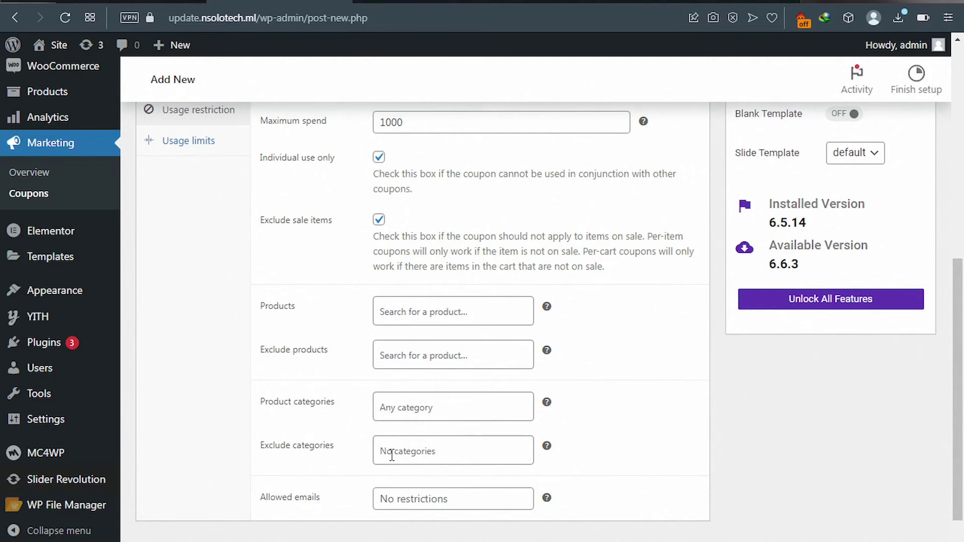
scroll(391, 456, down, 1)
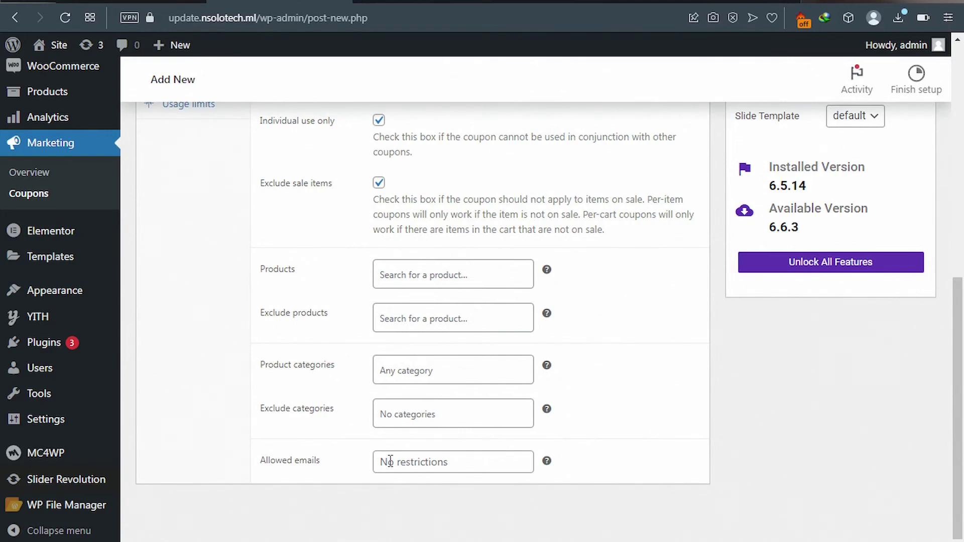
scroll(381, 441, up, 5)
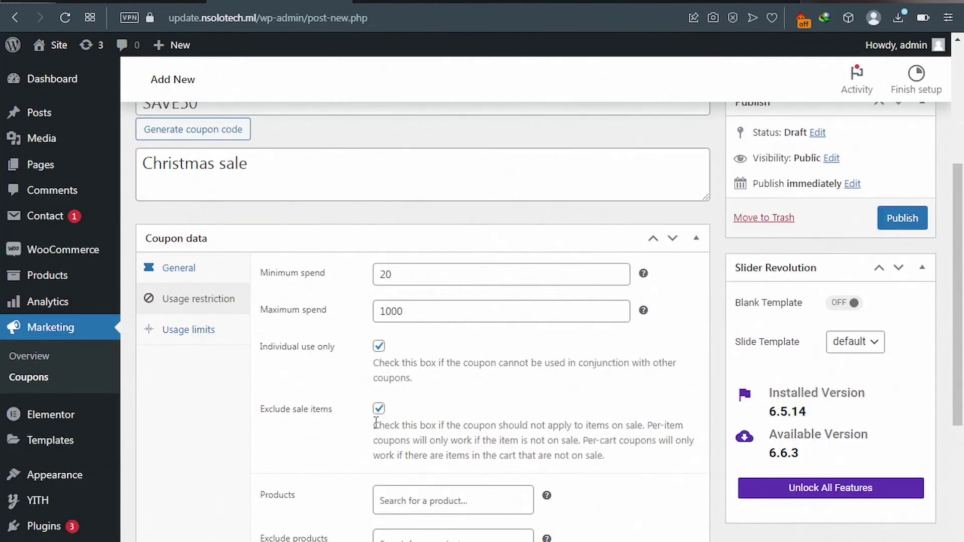
Set the coupon's usage limit per user to 1.
click(186, 335)
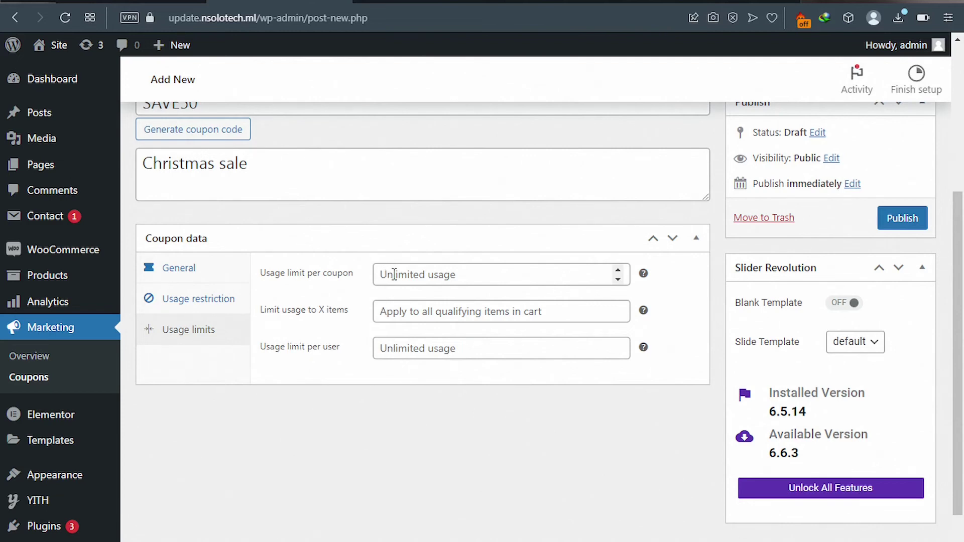
click(395, 275)
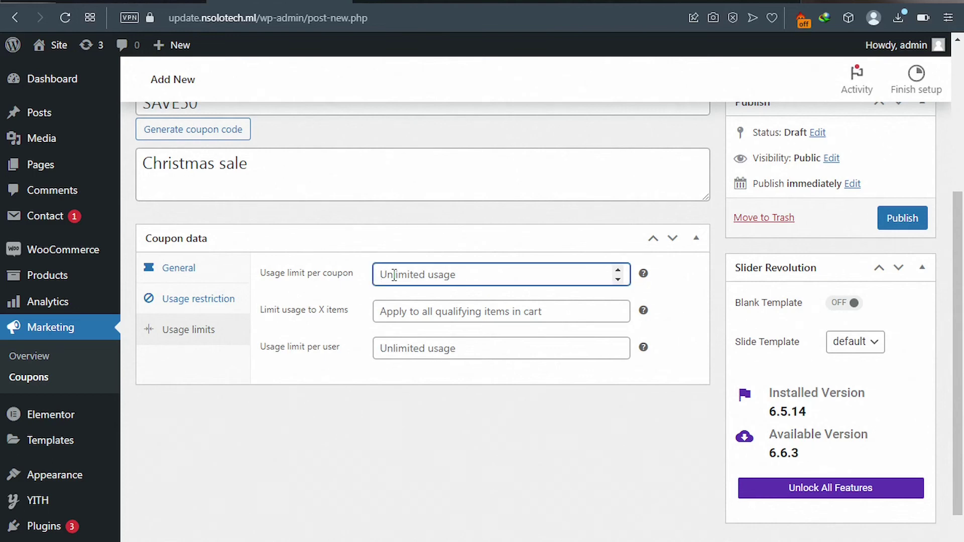
text(1)
mouse_move(644, 273)
key(BackSpace)
click(400, 351)
text(1)
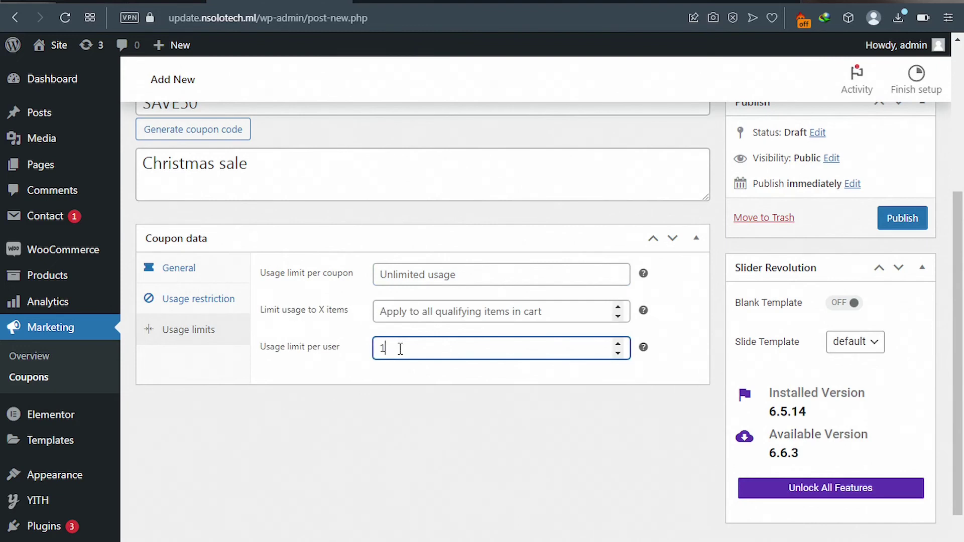
Set the usage limit per coupon to 100 and publish the coupon.
click(400, 272)
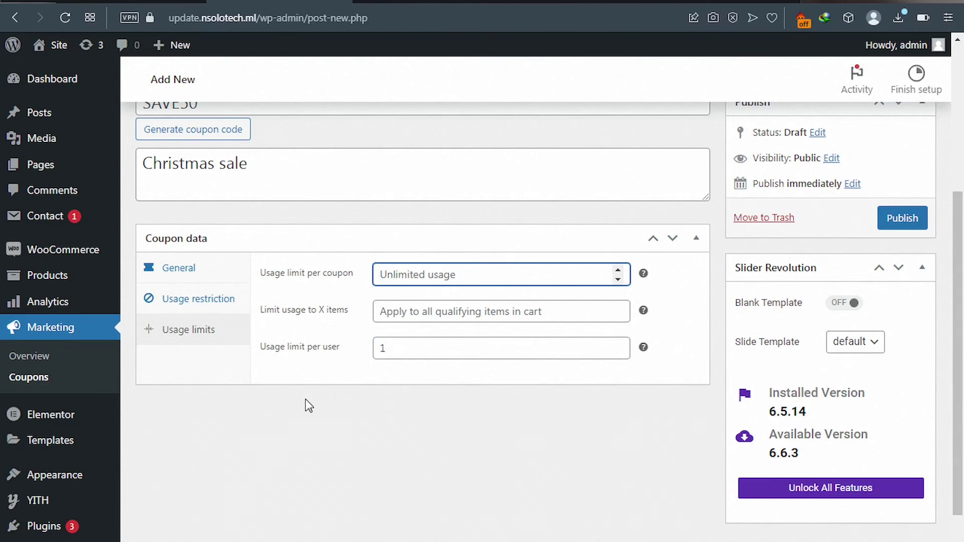
text(100)
click(902, 219)
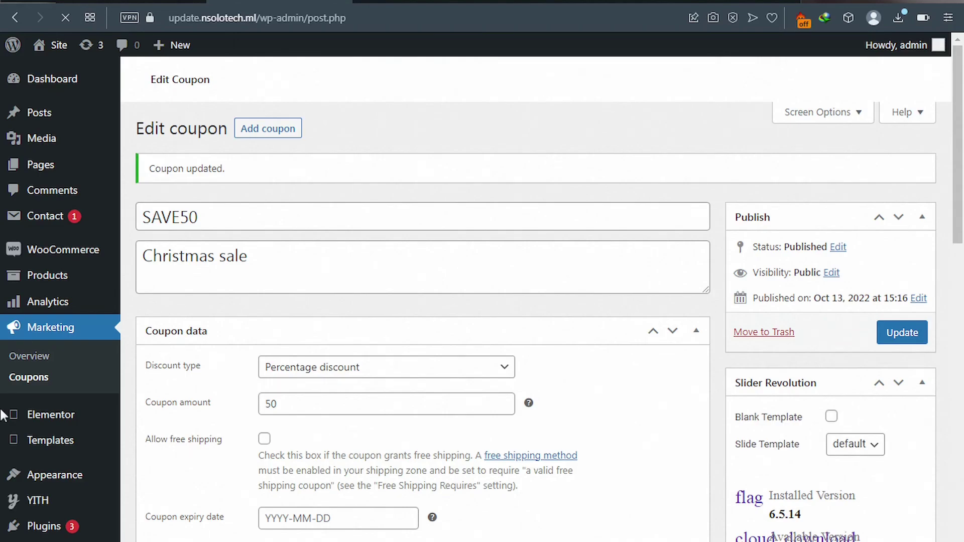
Return to the store's cart page and remove the applied save40 coupon.
click(387, 2)
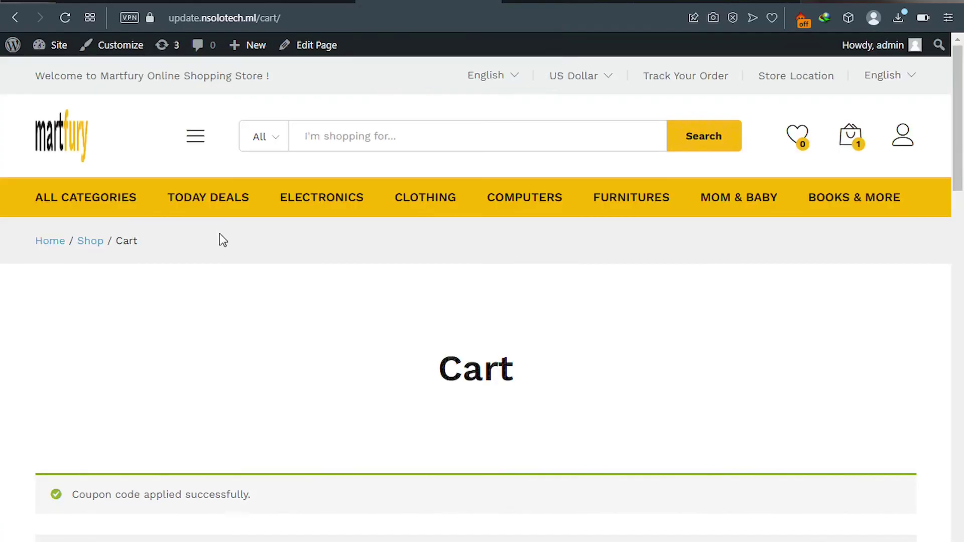
scroll(263, 273, down, 5)
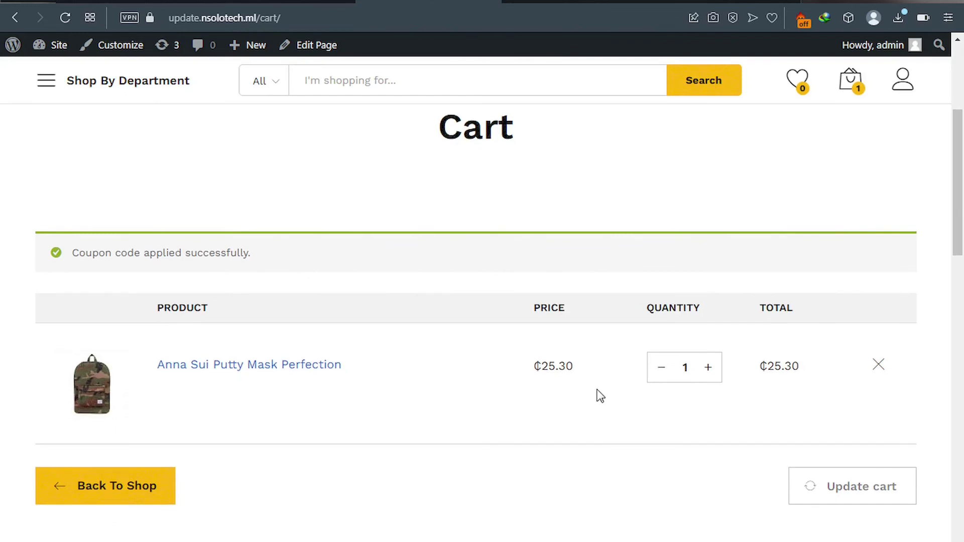
scroll(600, 396, down, 4)
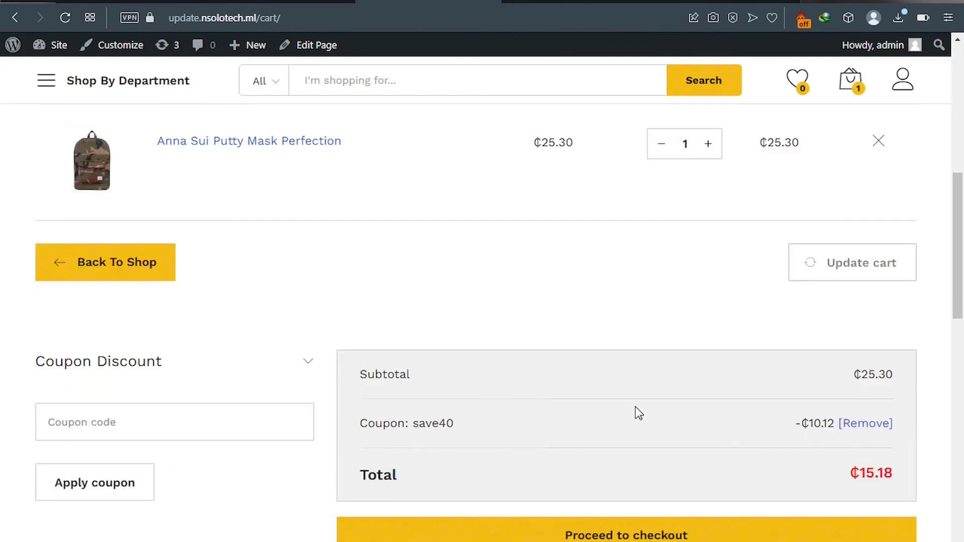
click(872, 425)
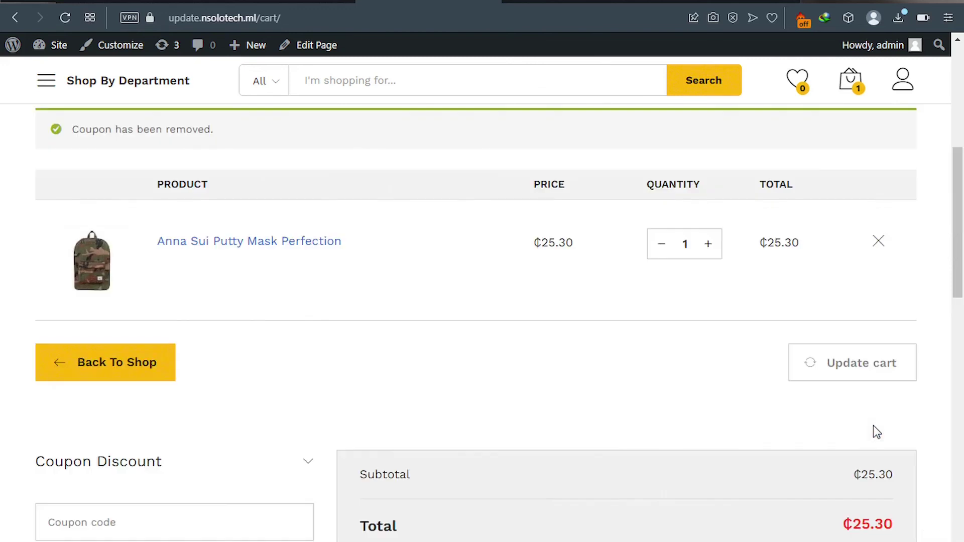
Apply the coupon code SAVE50 to the cart and review the discounted cart totals.
scroll(734, 404, down, 3)
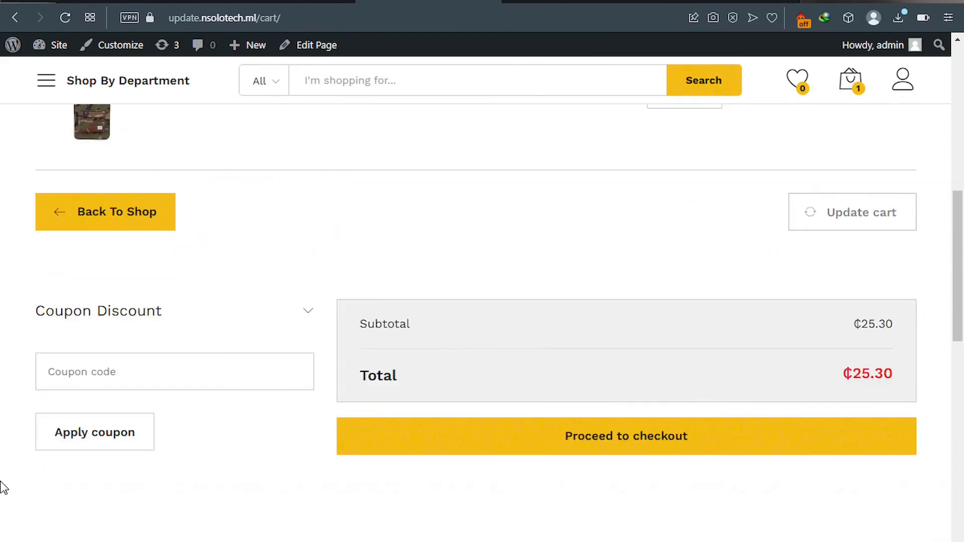
click(83, 376)
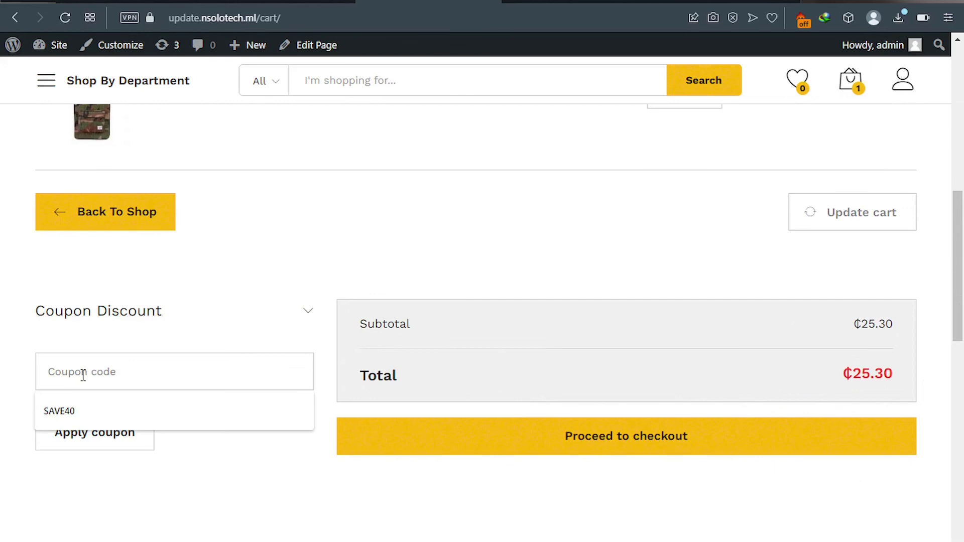
click(86, 414)
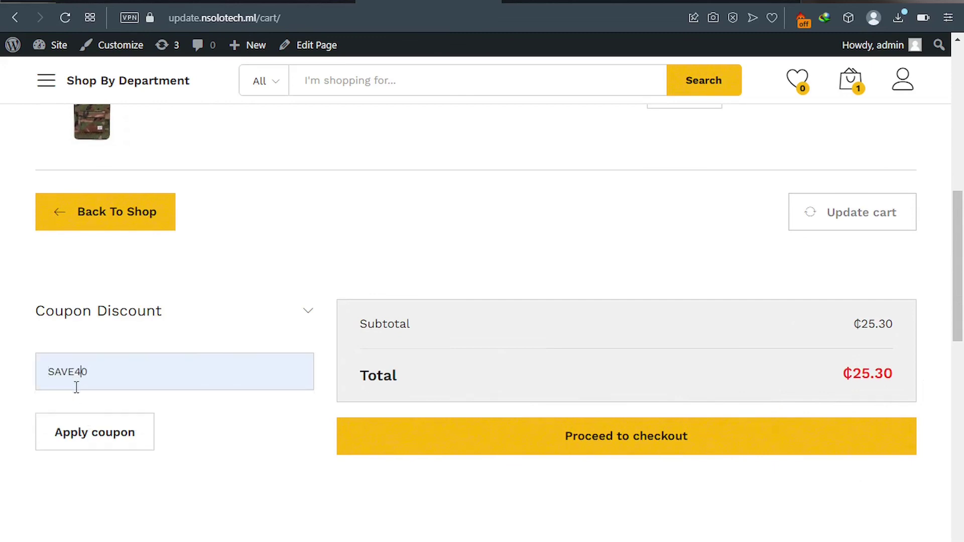
key(BackSpace)
key(BackSpace)
text(50)
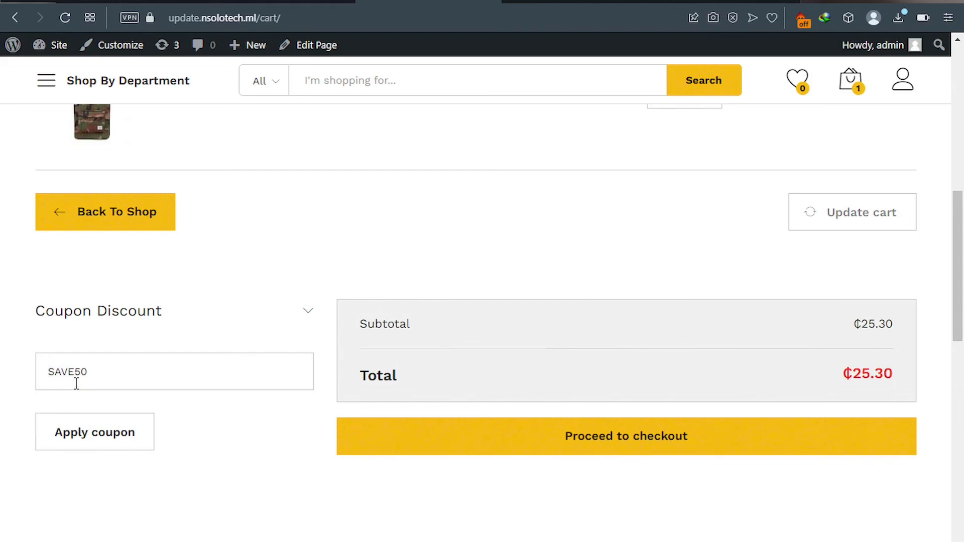
click(84, 443)
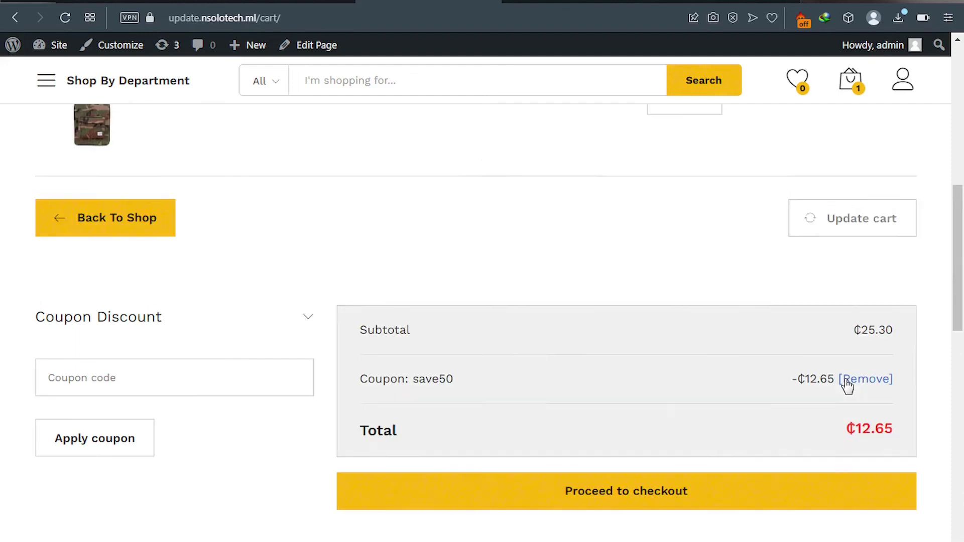
scroll(787, 428, down, 4)
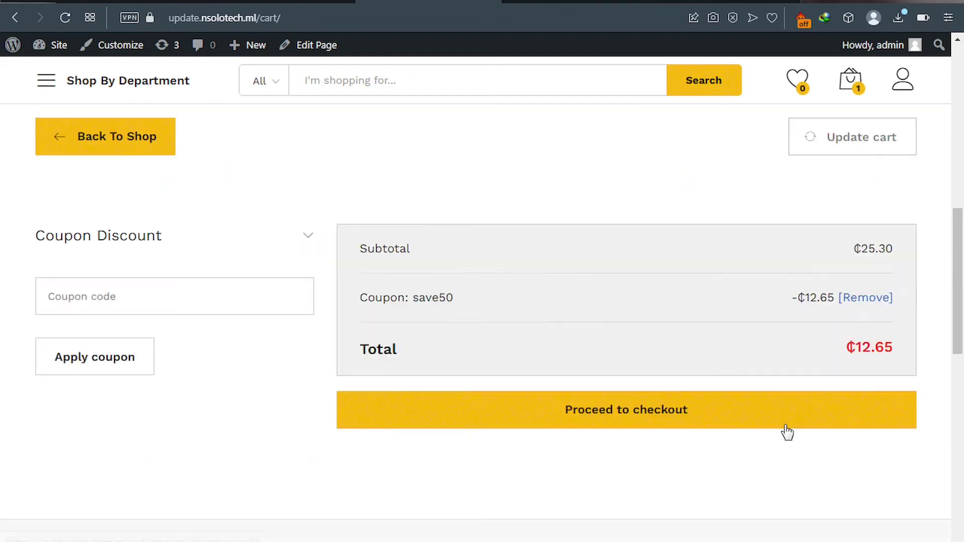